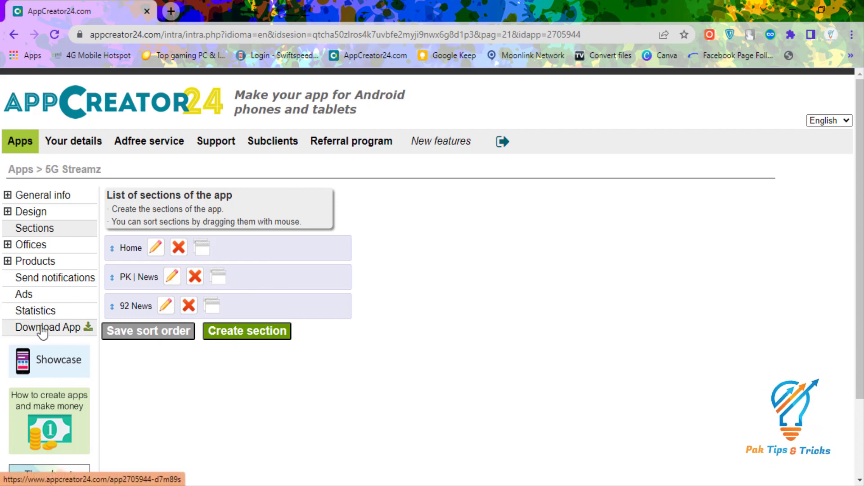
# Leave the Ads settings, return to the Apps list and select 5G Streamz.
pyautogui.click(80, 303)
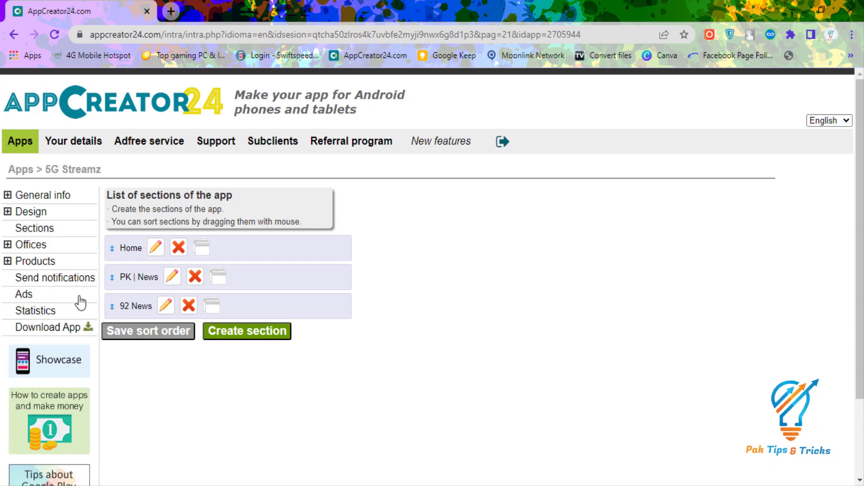
pyautogui.click(23, 170)
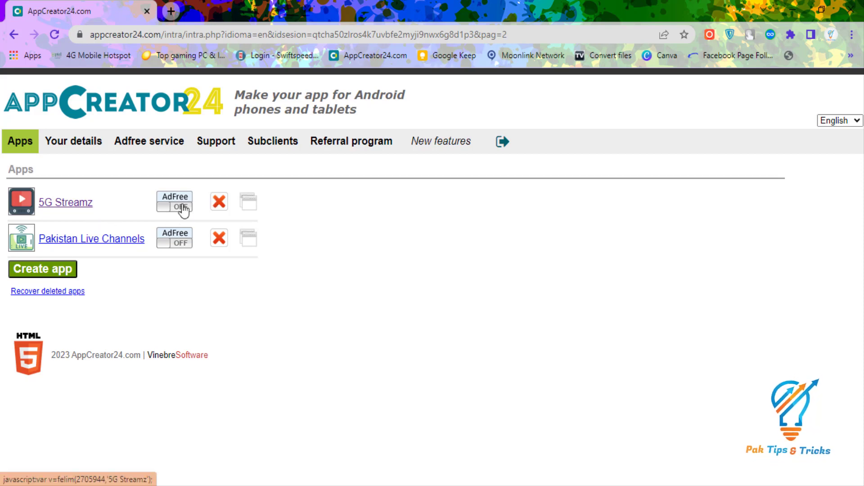
pyautogui.click(49, 208)
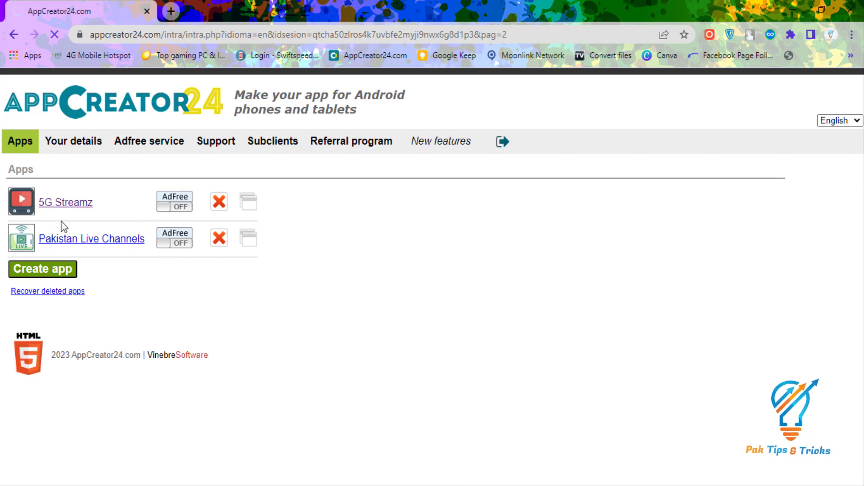
# Open 5G Streamz's Download App page and fetch its 19.4 MB APK.
pyautogui.click(63, 203)
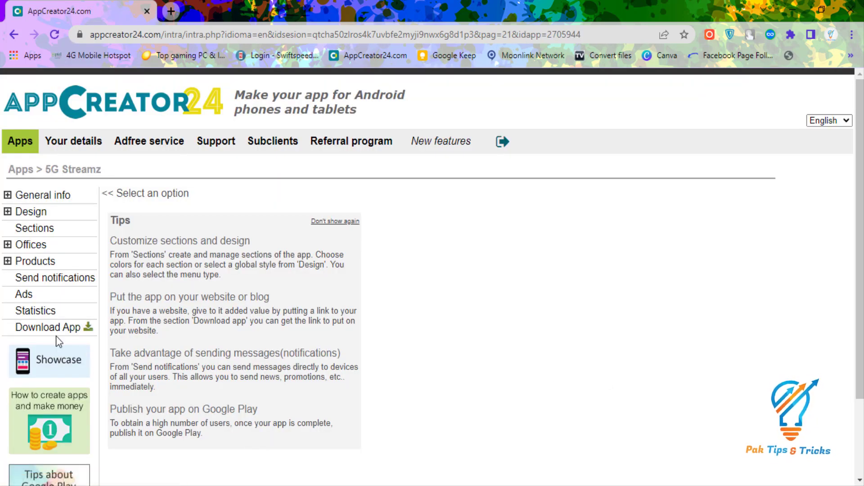
pyautogui.click(47, 327)
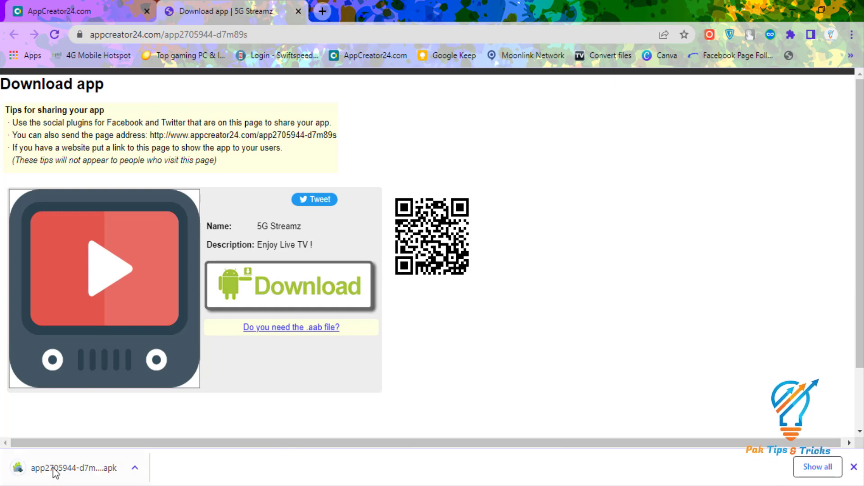
# Check the downloaded APK, then search Google for 'nox' in a new tab.
pyautogui.click(136, 468)
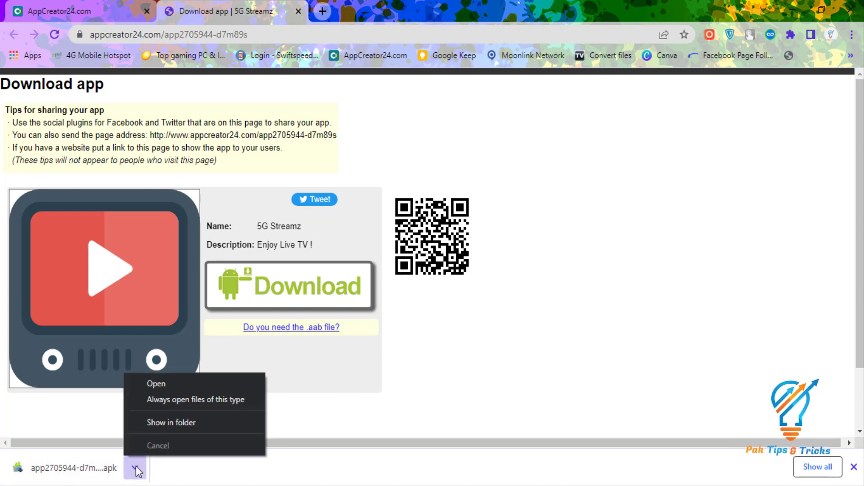
pyautogui.click(136, 468)
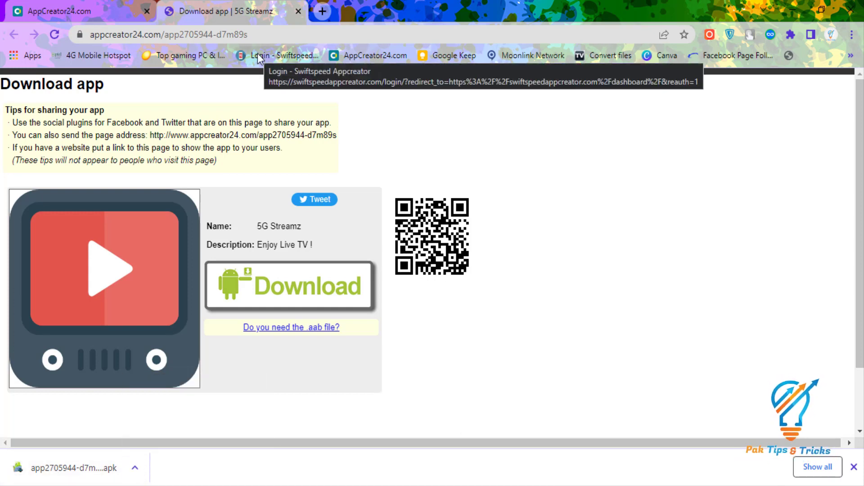
pyautogui.click(322, 11)
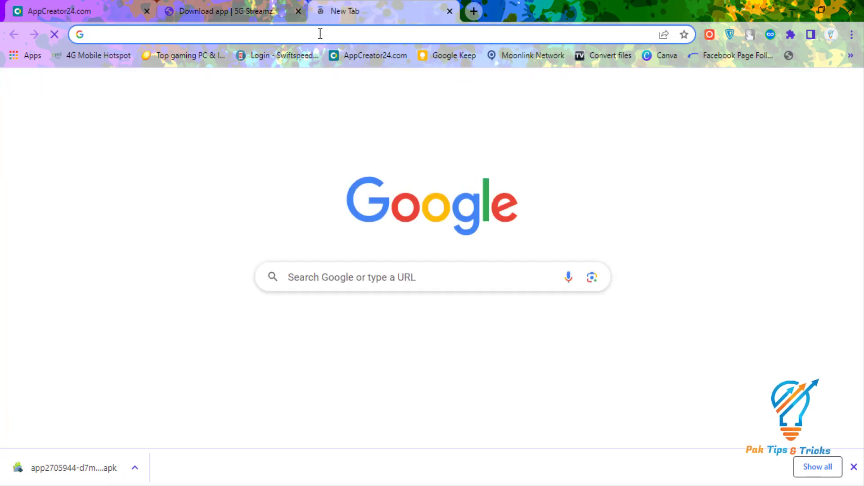
pyautogui.click(320, 34)
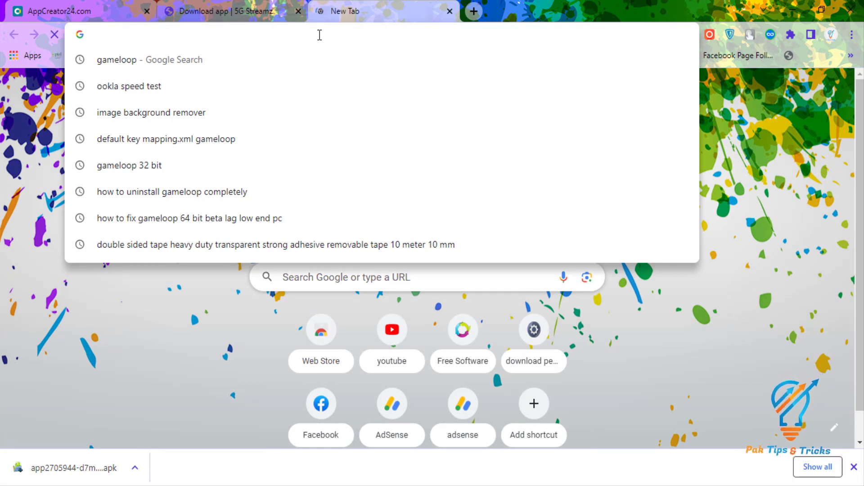
pyautogui.write('no')
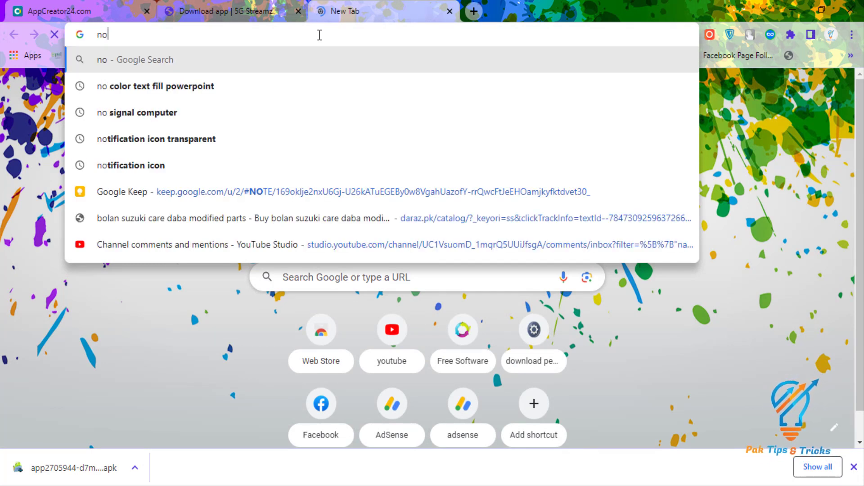
pyautogui.write('x')
pyautogui.press('Return')
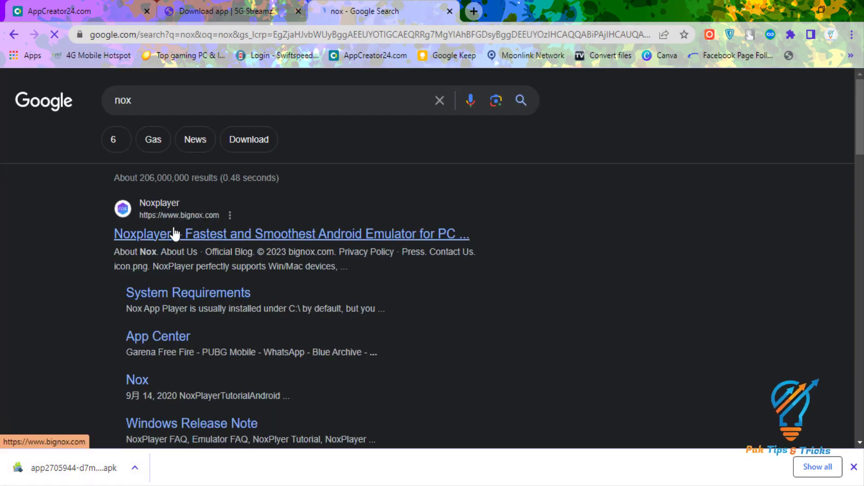
# Browse the NoxPlayer site at bignox.com, then close that tab.
pyautogui.click(159, 235)
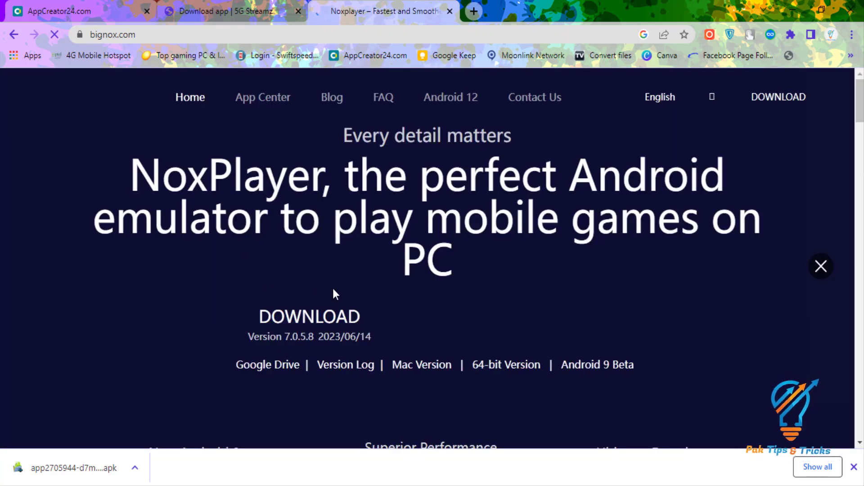
pyautogui.scroll(-1, 343, 312)
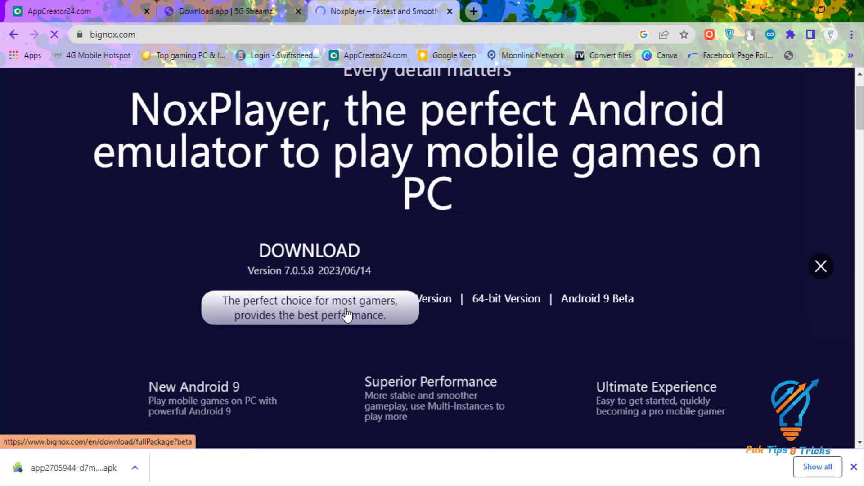
pyautogui.scroll(1, 346, 314)
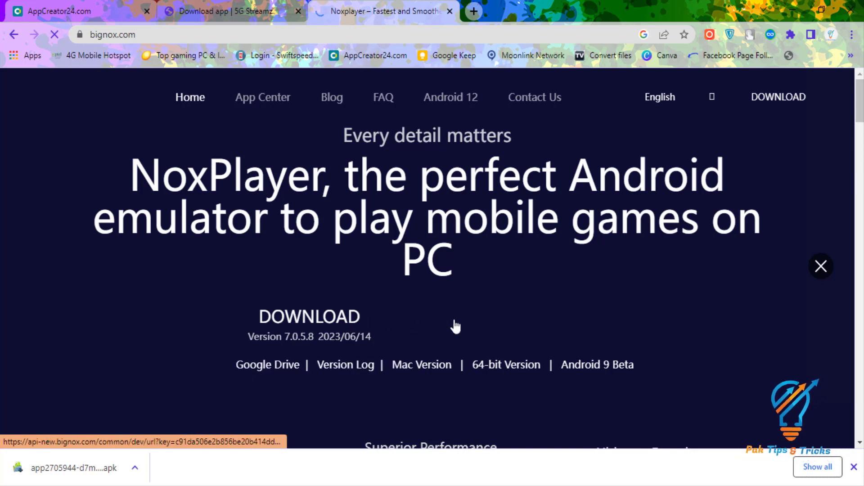
pyautogui.click(449, 10)
# Open the downloaded 5G Streamz APK and pick NoxPlayer from the open-with choices.
pyautogui.click(71, 457)
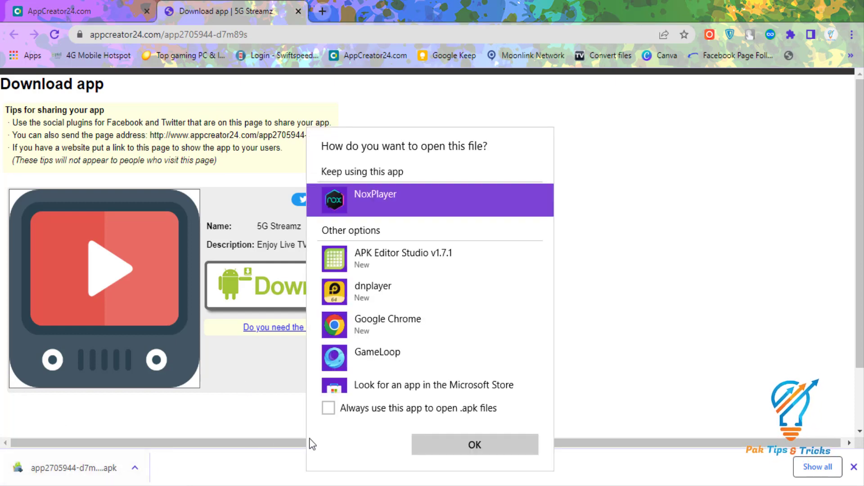
pyautogui.scroll(-1, 386, 261)
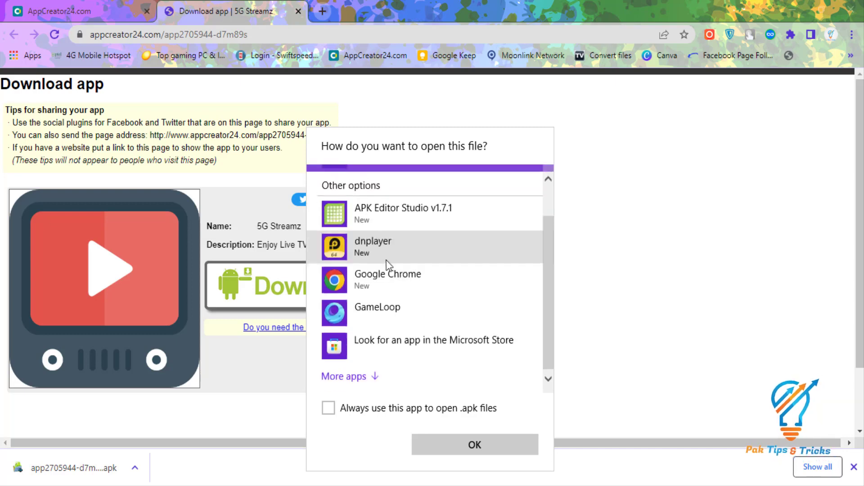
pyautogui.scroll(1, 388, 270)
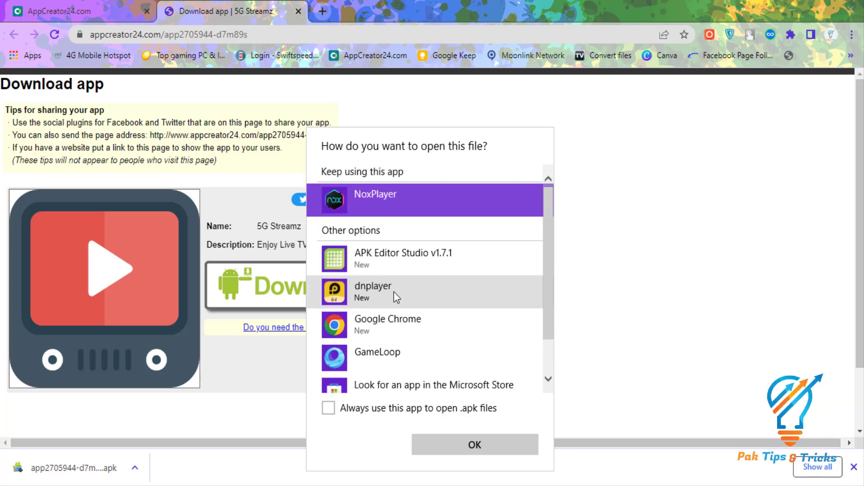
pyautogui.click(428, 293)
pyautogui.click(418, 208)
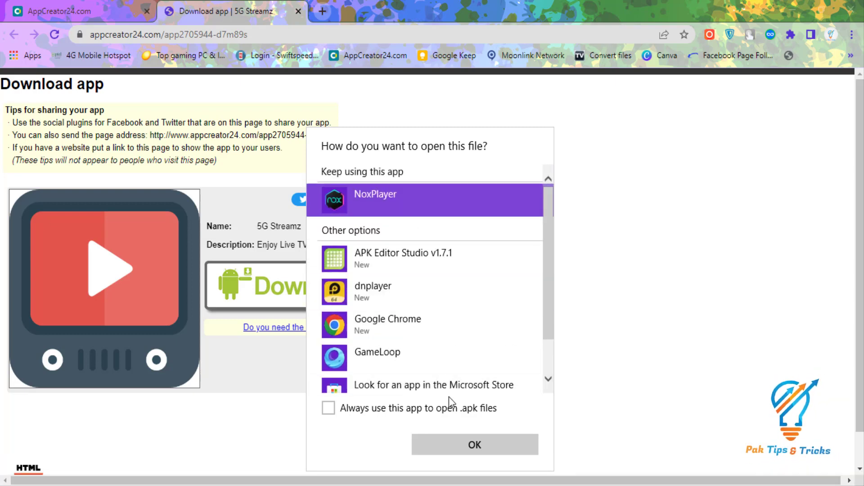
# Confirm NoxPlayer as the opener so it installs the 5G Streamz APK.
pyautogui.click(474, 447)
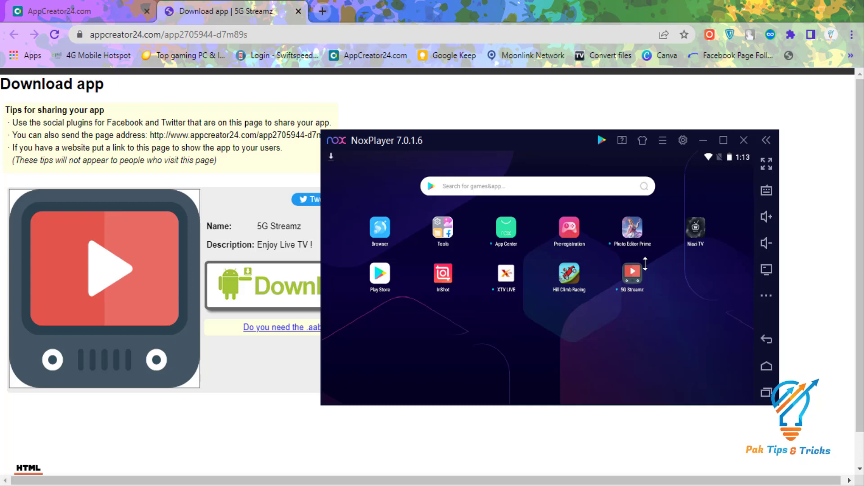
# Use Nox's extra-tools APK install button to launch 5G Streamz to its Welcome dialog.
pyautogui.click(771, 291)
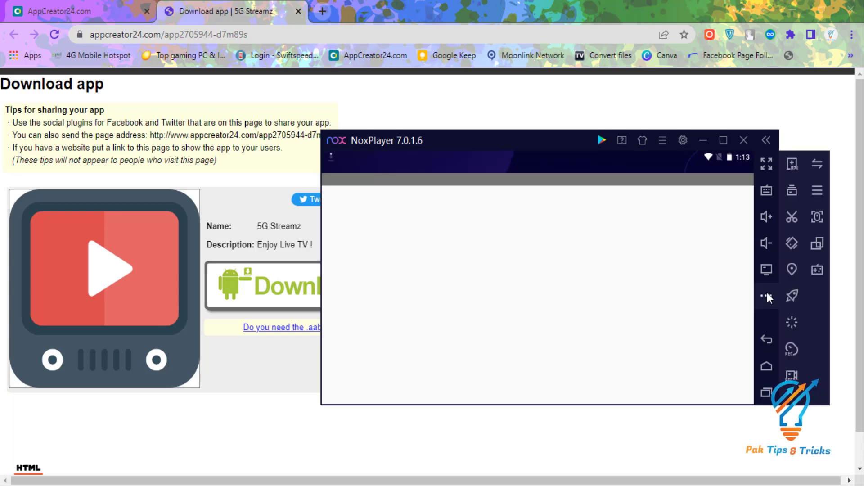
pyautogui.click(798, 170)
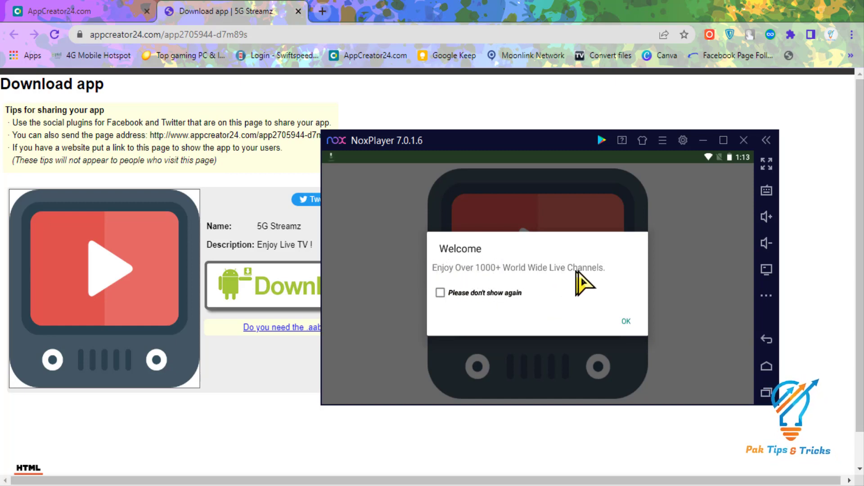
# Suppress the Welcome dialog permanently and bring up the drawer listing PK | News and 92 News.
pyautogui.click(440, 293)
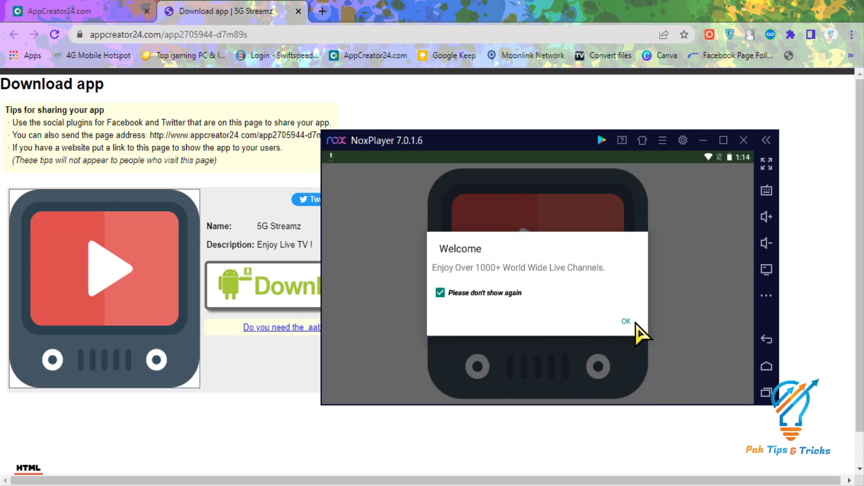
pyautogui.click(626, 321)
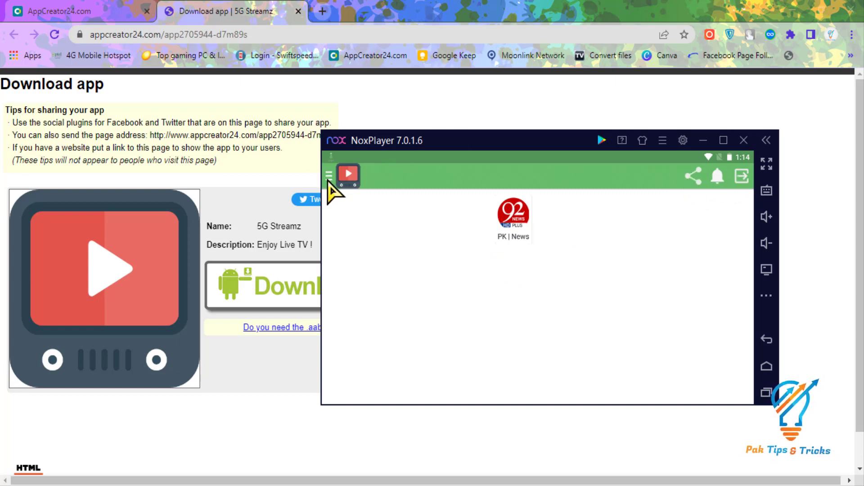
pyautogui.click(328, 176)
pyautogui.click(447, 216)
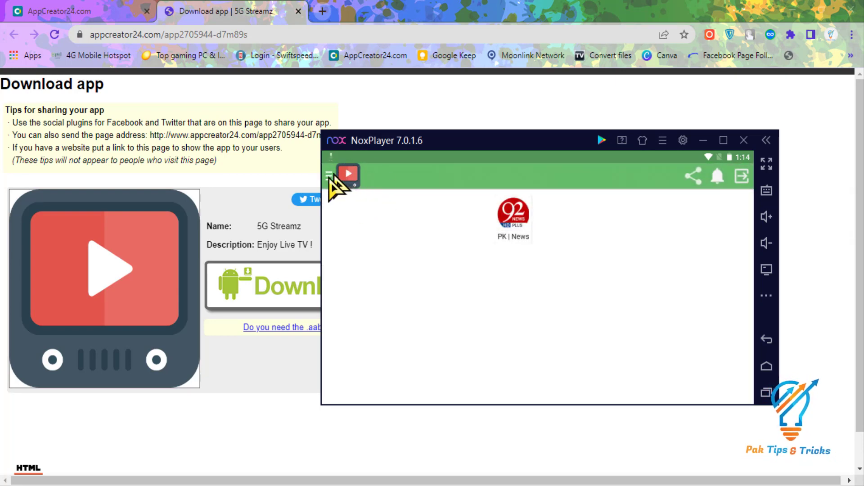
pyautogui.click(328, 176)
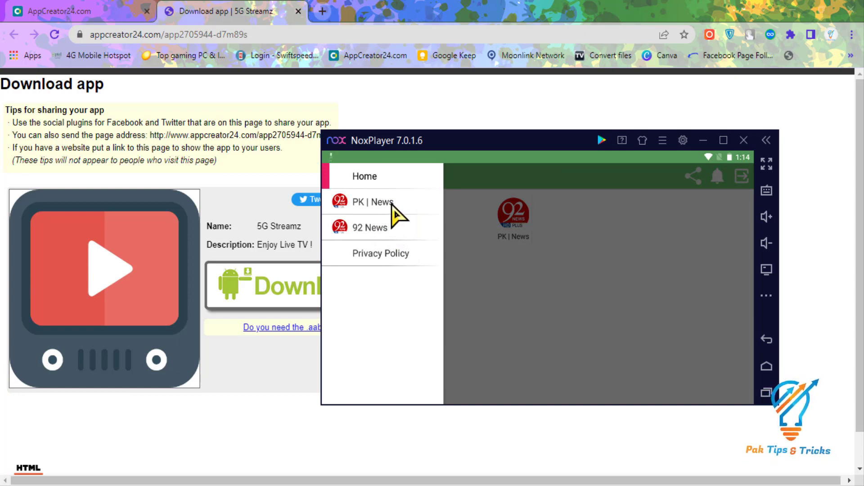
# Play the 92 News channel from PK | News and drag media volume to zero.
pyautogui.click(396, 211)
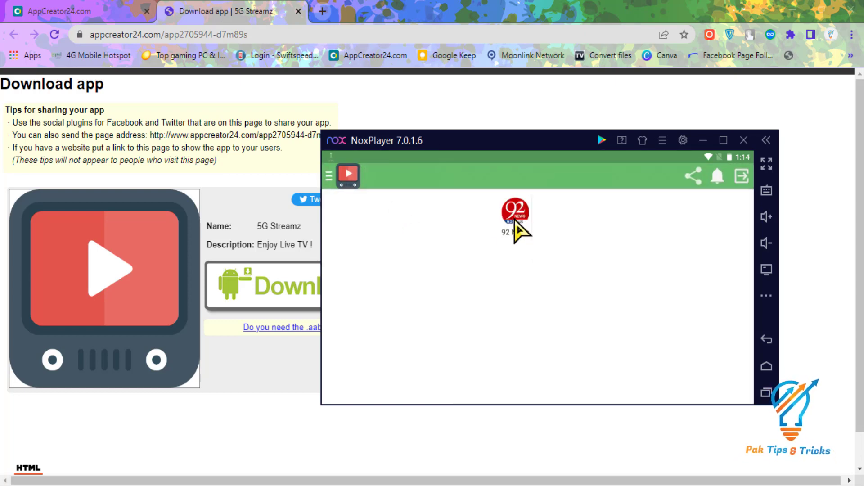
pyautogui.click(515, 225)
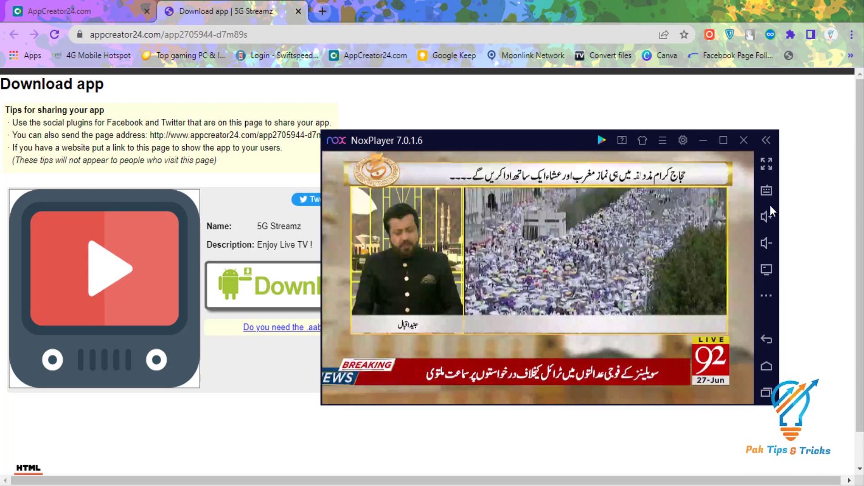
pyautogui.click(766, 243)
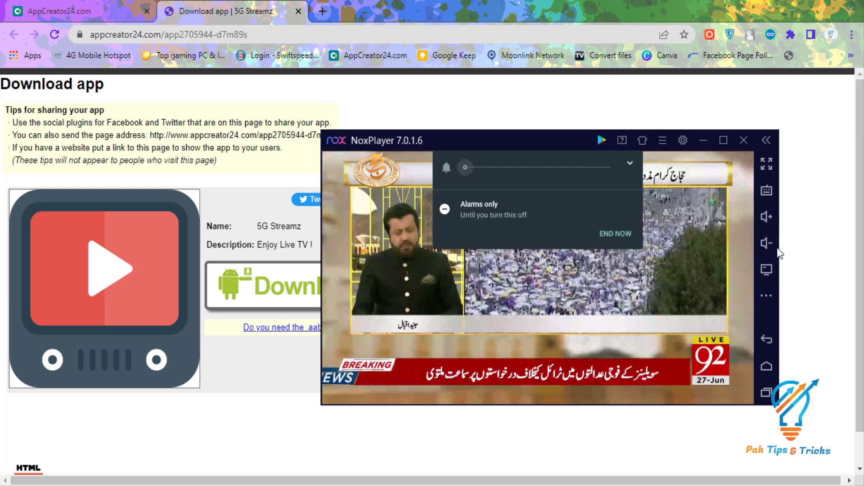
pyautogui.click(630, 163)
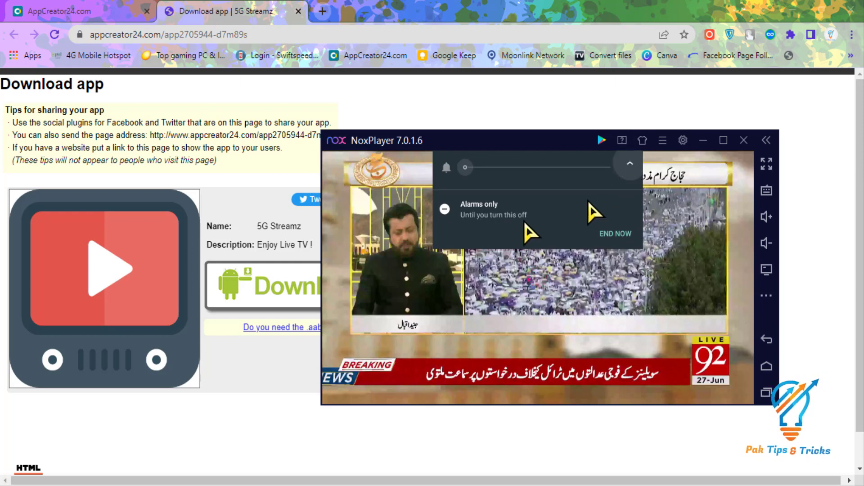
pyautogui.moveTo(491, 223); pyautogui.dragTo(443, 225)
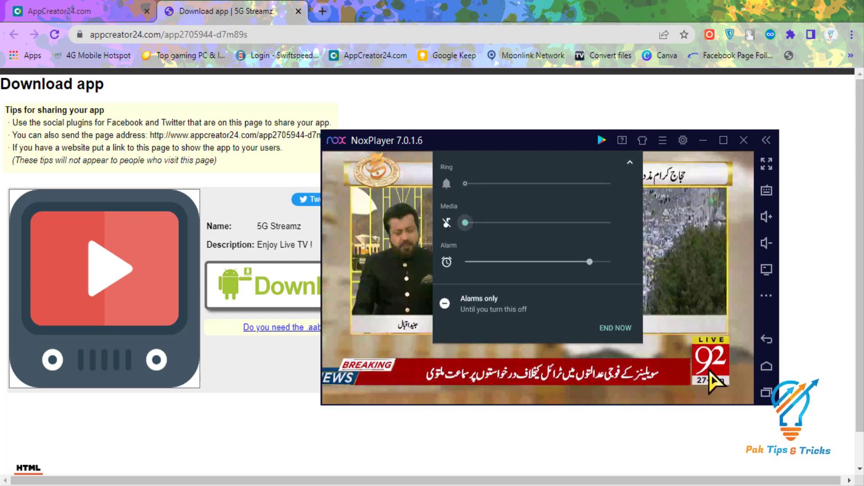
pyautogui.click(684, 308)
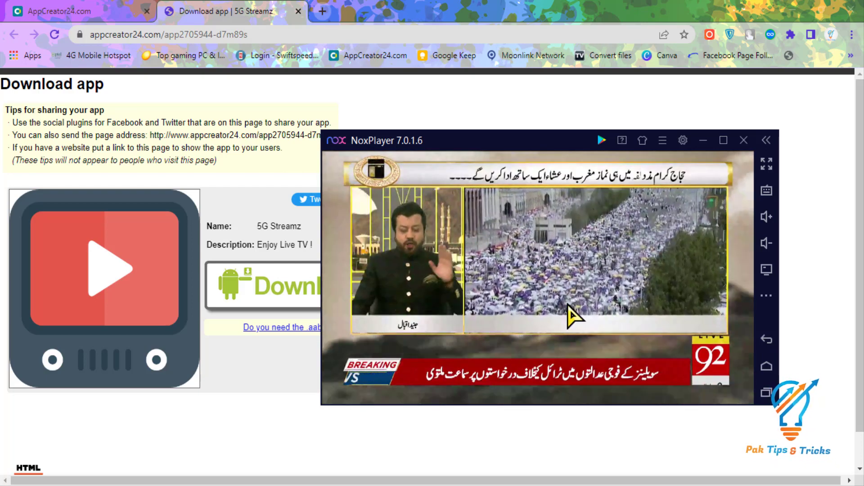
# Minimise NoxPlayer and open the 5G Streamz Sections page in AppCreator24.
pyautogui.click(703, 140)
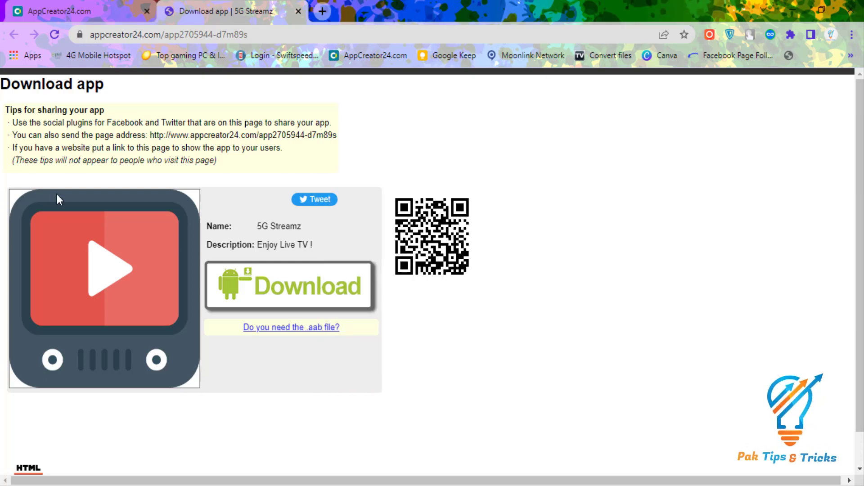
pyautogui.click(110, 9)
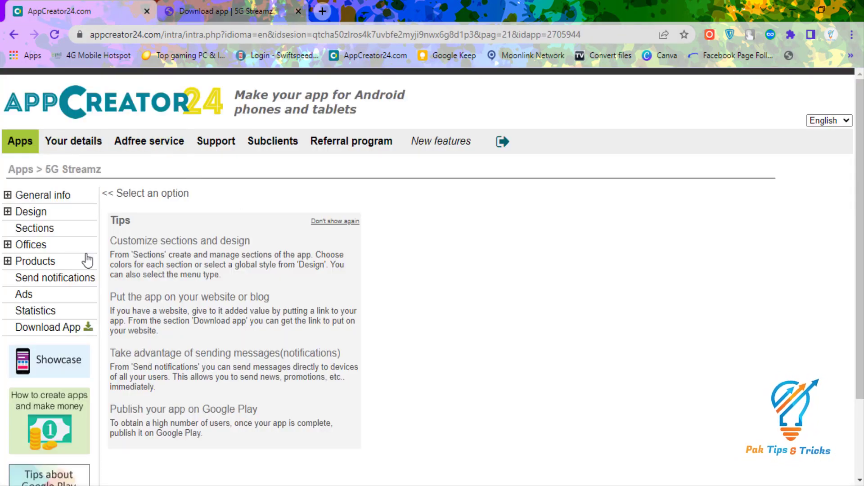
pyautogui.click(57, 234)
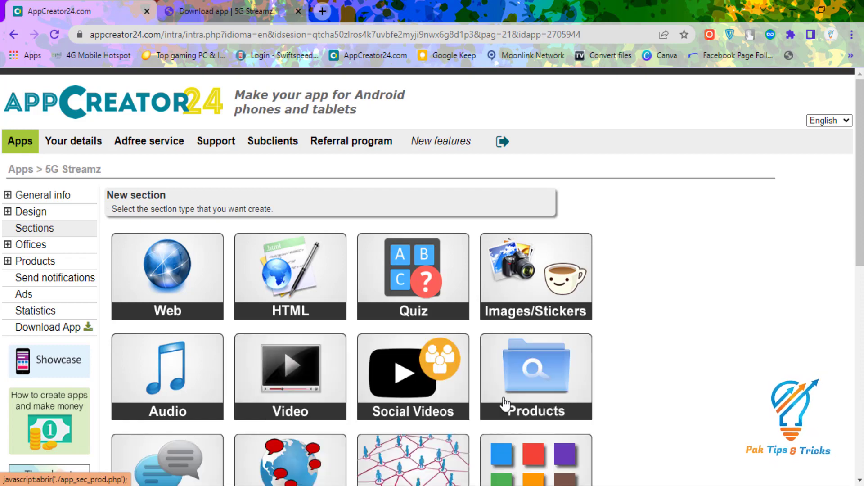
pyautogui.scroll(-3, 503, 408)
pyautogui.scroll(-1, 502, 408)
pyautogui.scroll(-3, 502, 410)
pyautogui.scroll(6, 502, 411)
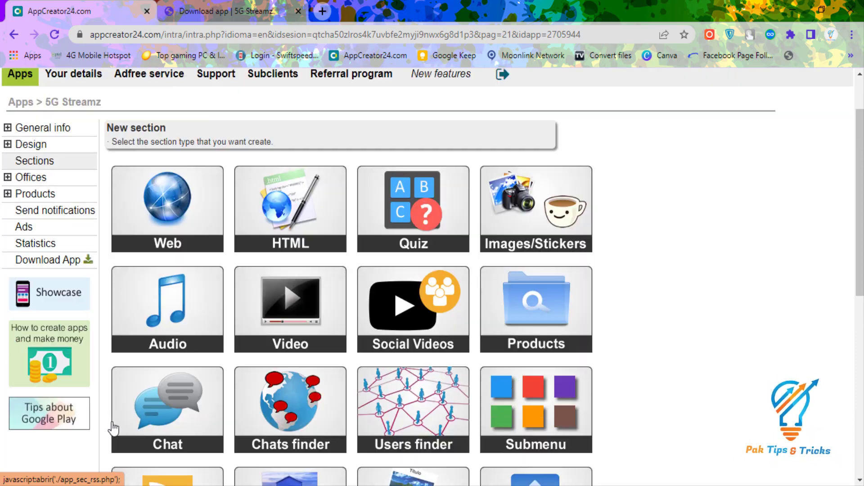
pyautogui.scroll(3, 114, 430)
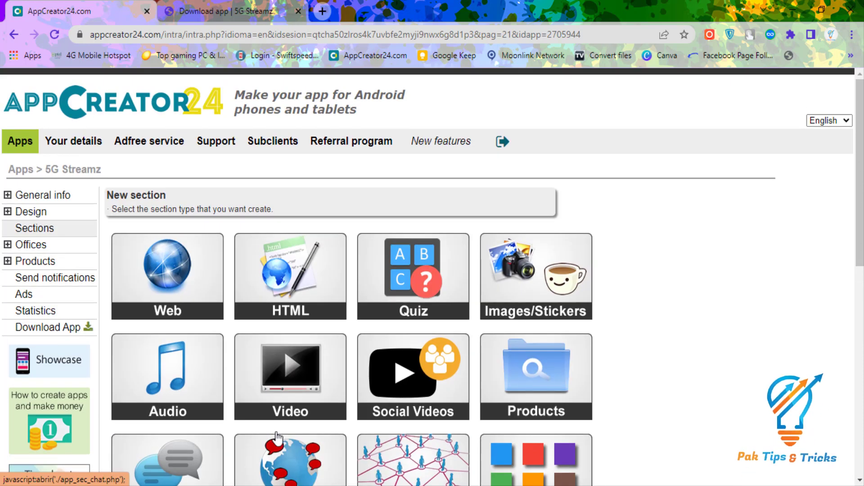
# Create a new Video section with the section title 92 News.
pyautogui.click(266, 371)
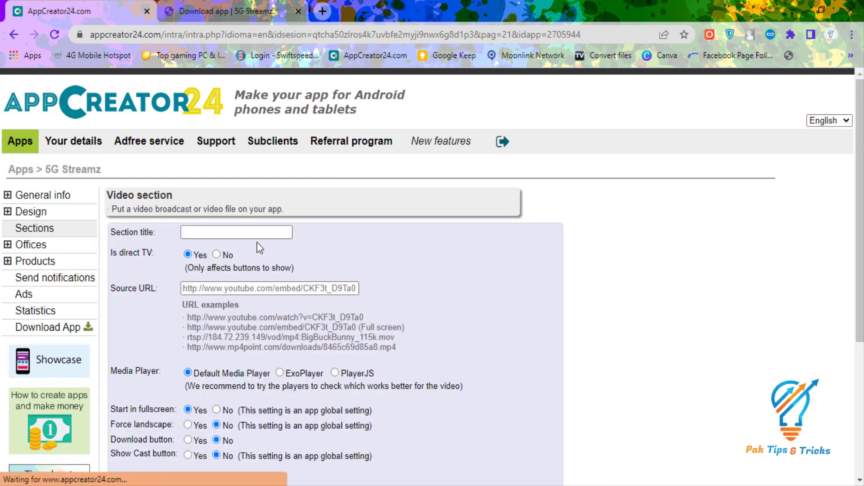
pyautogui.click(252, 233)
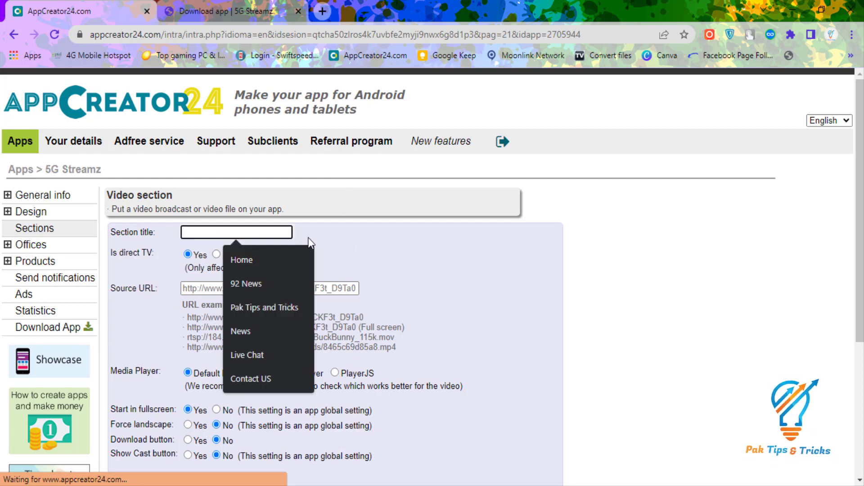
pyautogui.click(291, 282)
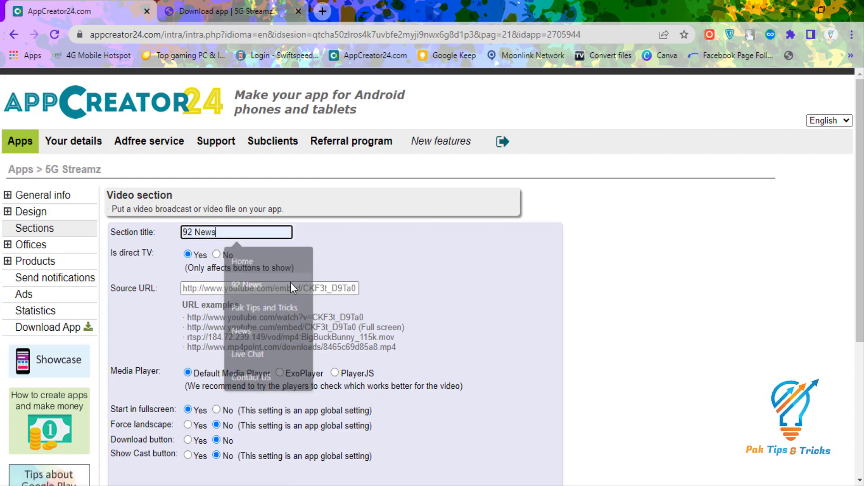
# Set the Source URL to the saved 92news stream and choose ExoPlayer as the player.
pyautogui.click(204, 289)
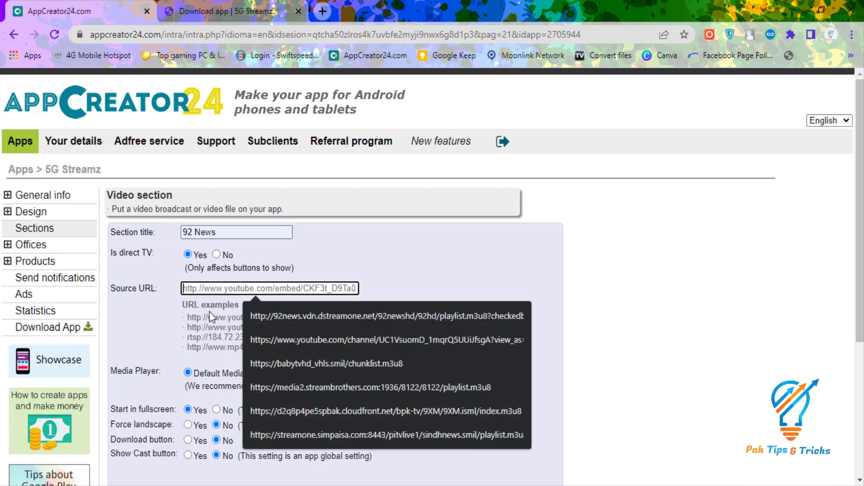
pyautogui.click(271, 322)
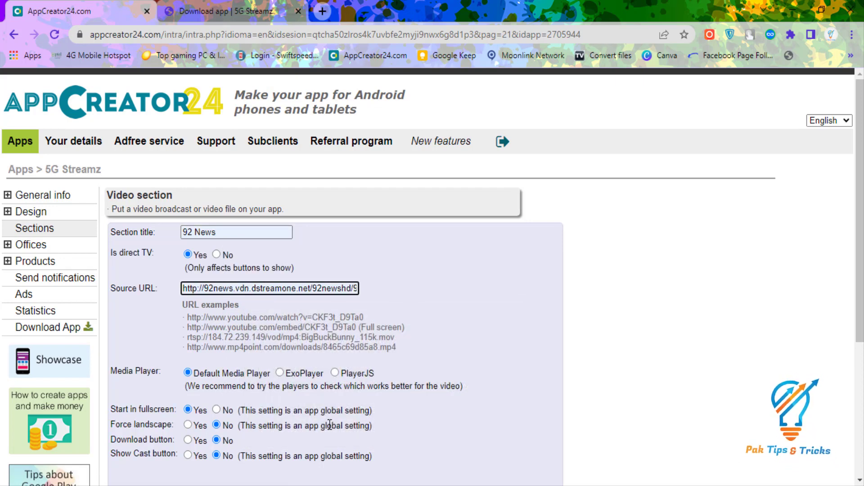
pyautogui.click(280, 374)
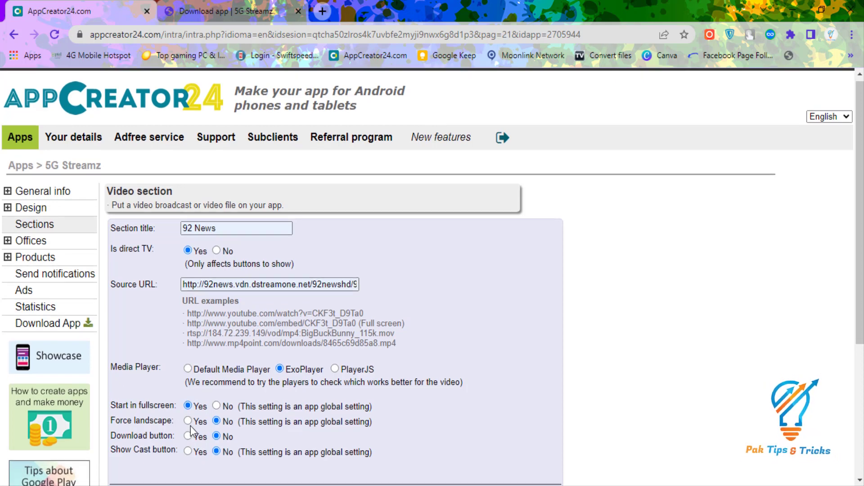
pyautogui.scroll(-1, 191, 425)
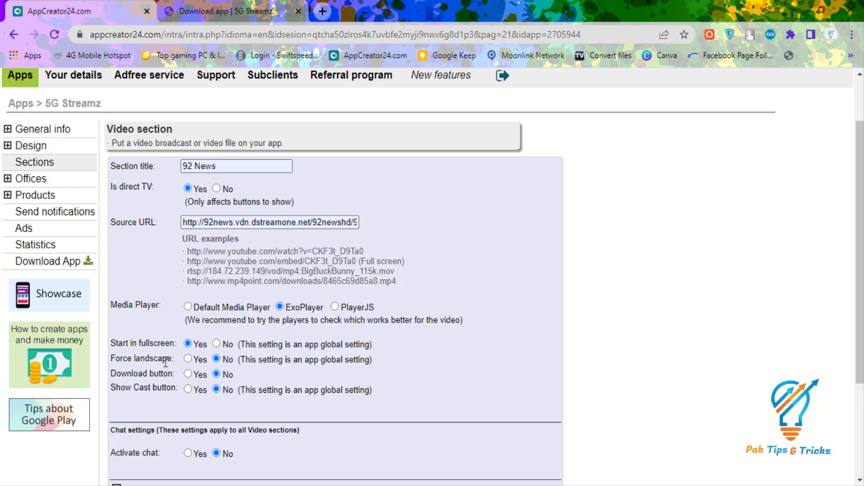
pyautogui.scroll(1, 191, 397)
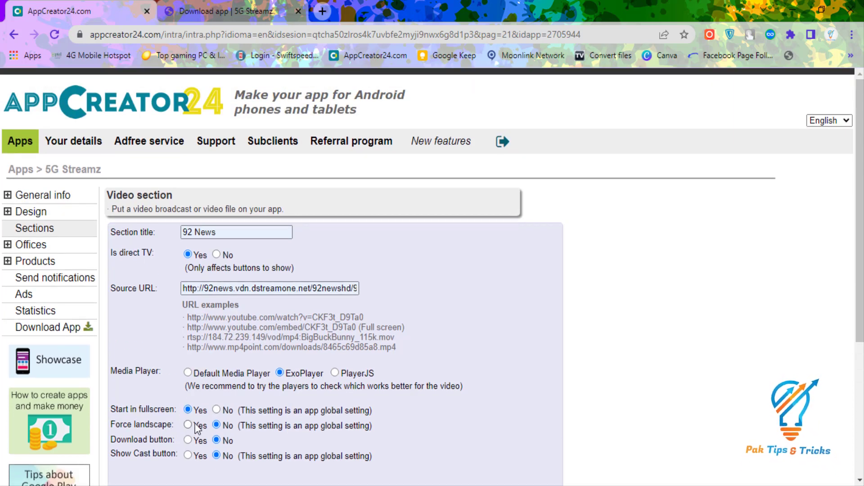
pyautogui.scroll(-1, 190, 435)
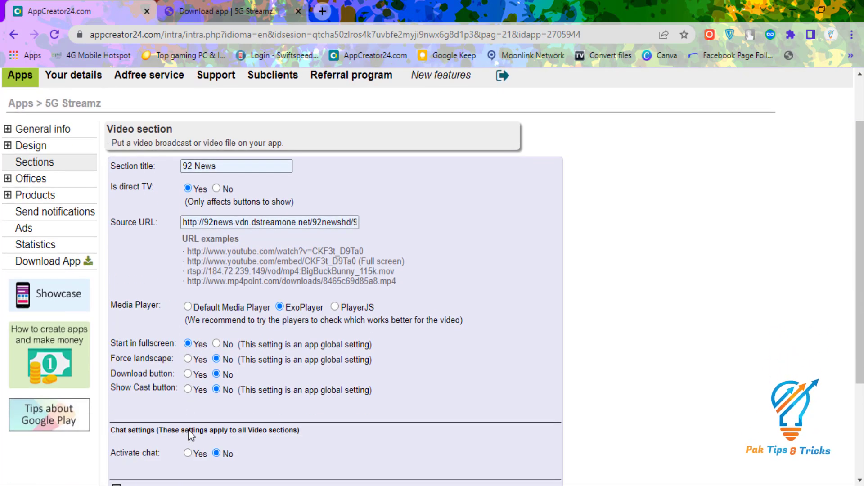
pyautogui.scroll(-1, 193, 428)
pyautogui.scroll(-1, 171, 391)
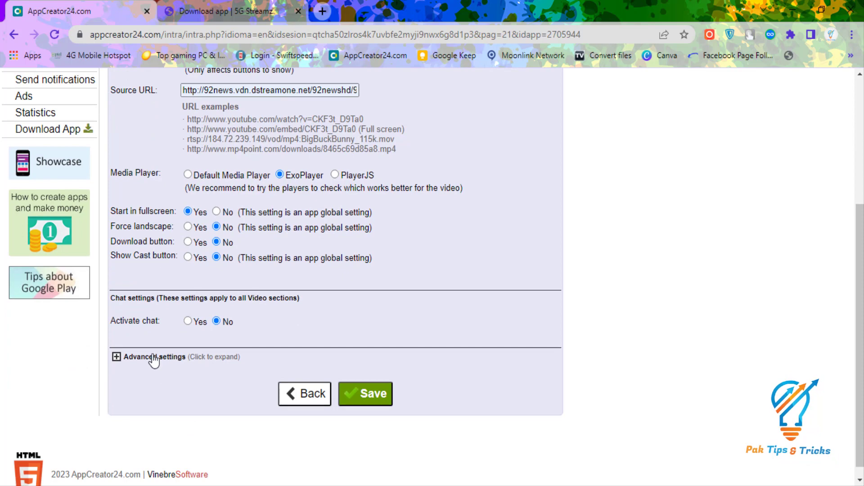
# Expand Advanced settings, then save the 92 News section from the bottom of the form.
pyautogui.click(122, 359)
pyautogui.scroll(-2, 228, 410)
pyautogui.scroll(-2, 228, 410)
pyautogui.scroll(-3, 228, 407)
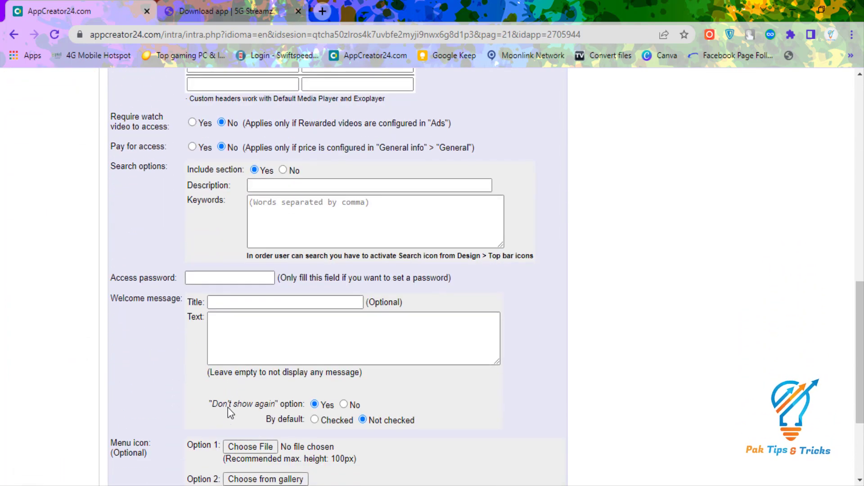
pyautogui.scroll(-3, 228, 407)
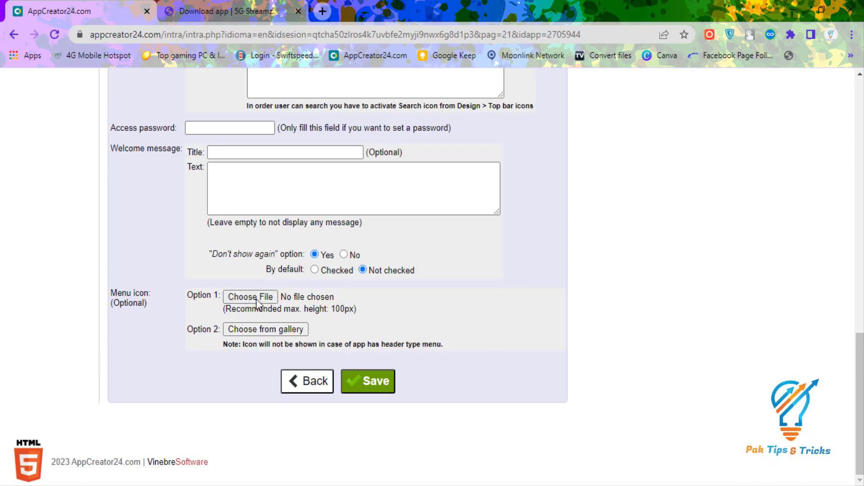
pyautogui.click(371, 380)
pyautogui.scroll(3, 192, 314)
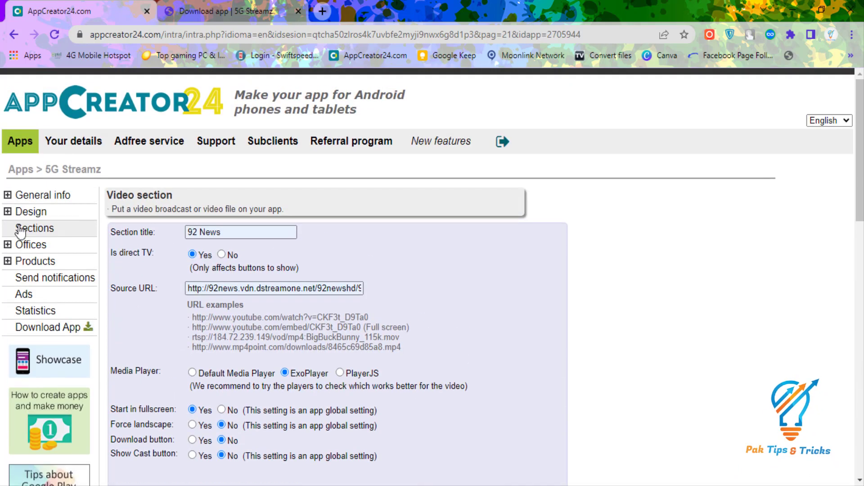